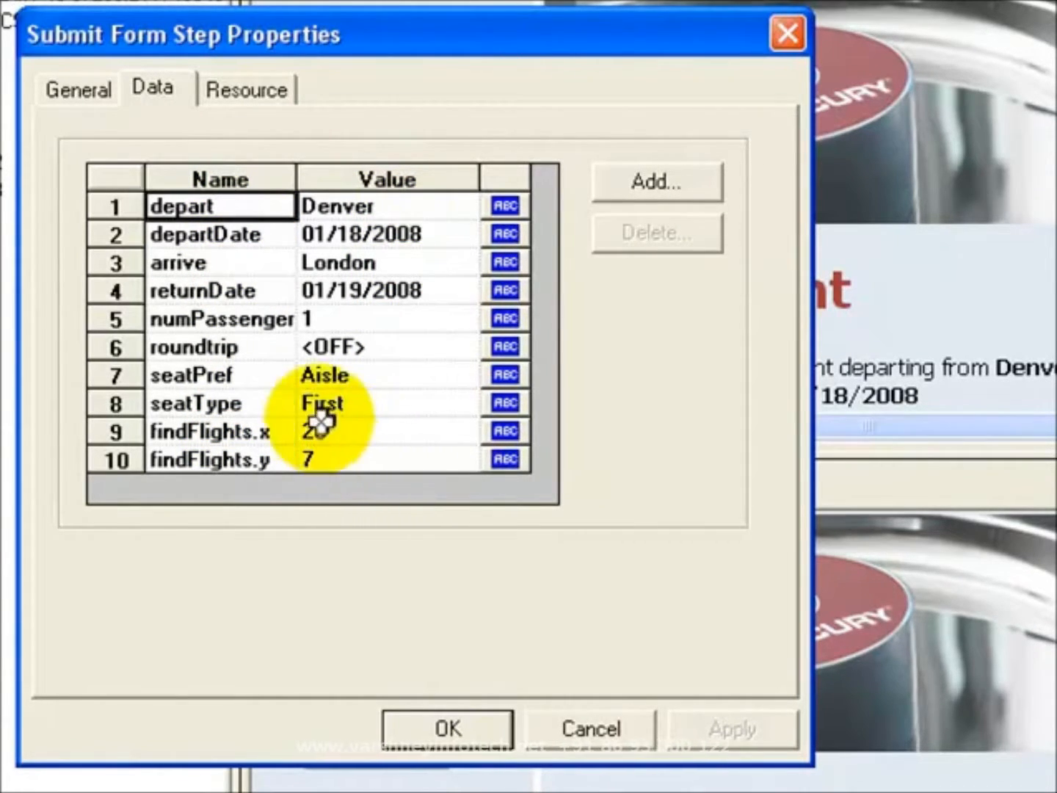
# - Replace the seatPref value with a new File-type parameter named SeatingPreference and open that parameter's properties
pyautogui.click(246, 378)
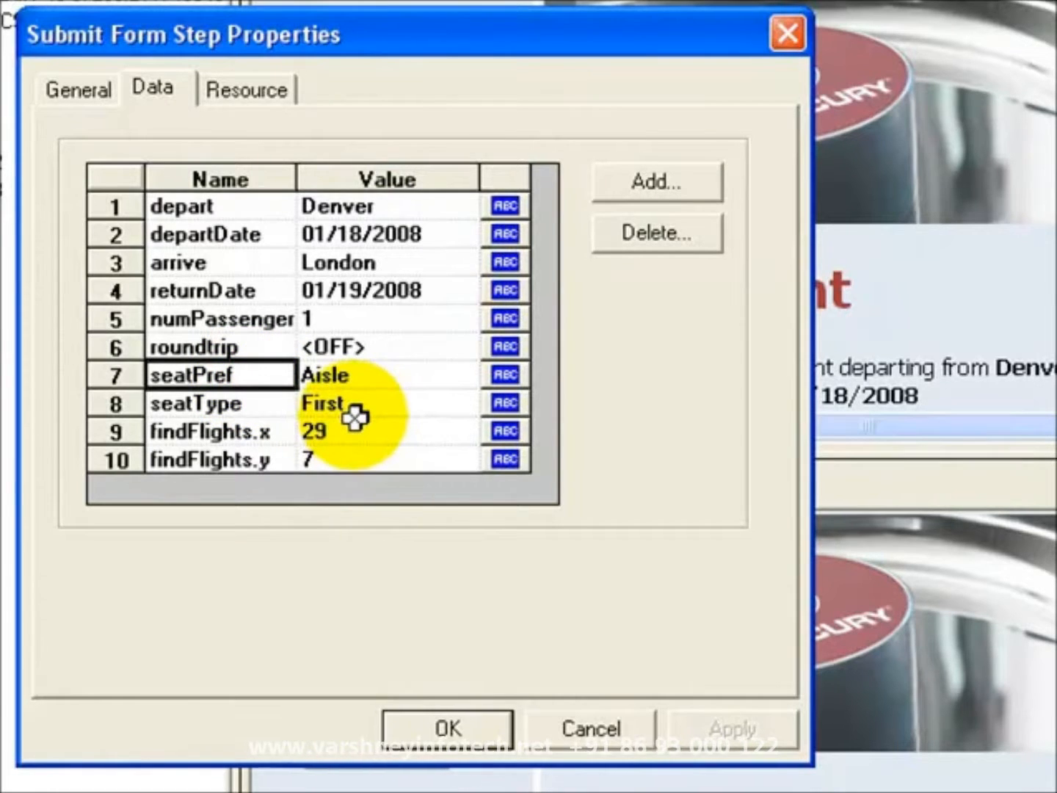
pyautogui.click(498, 375)
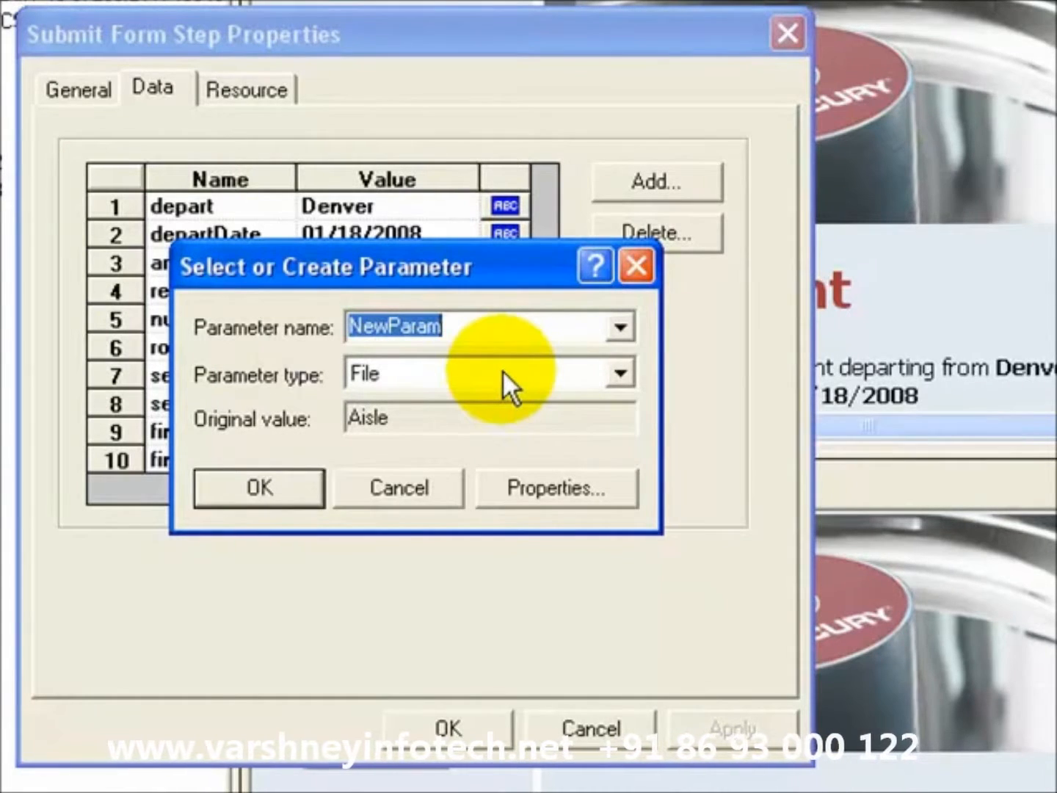
pyautogui.write('SeatingPreference')
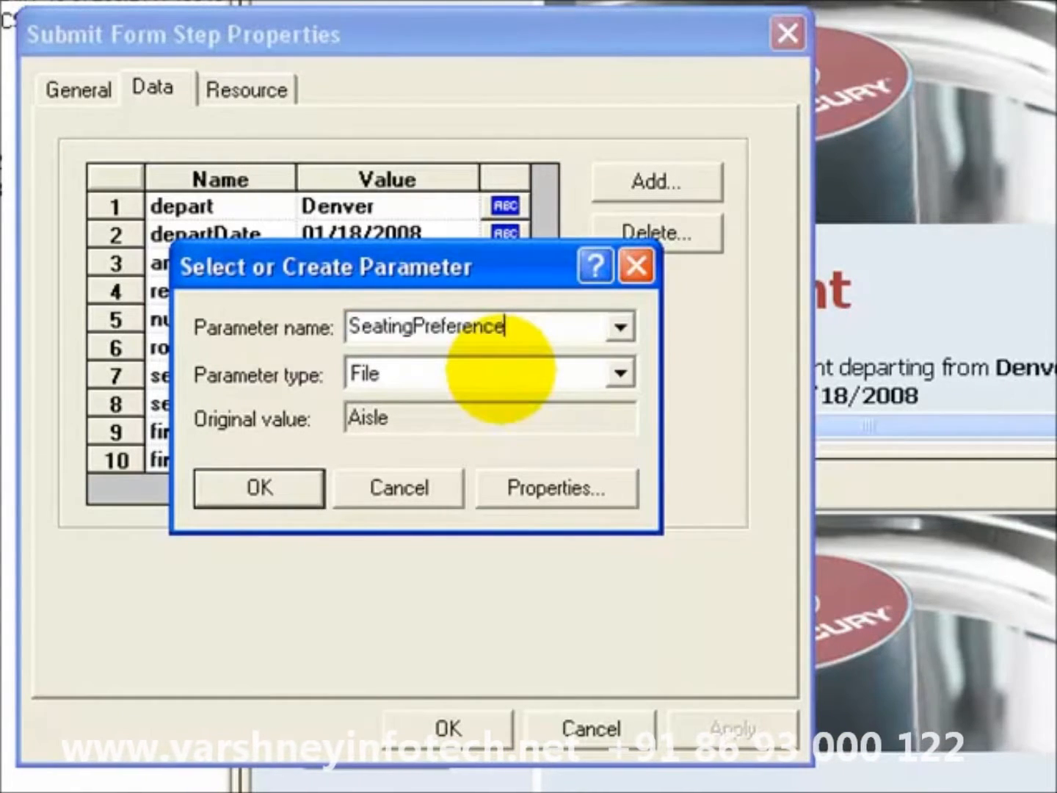
pyautogui.click(518, 376)
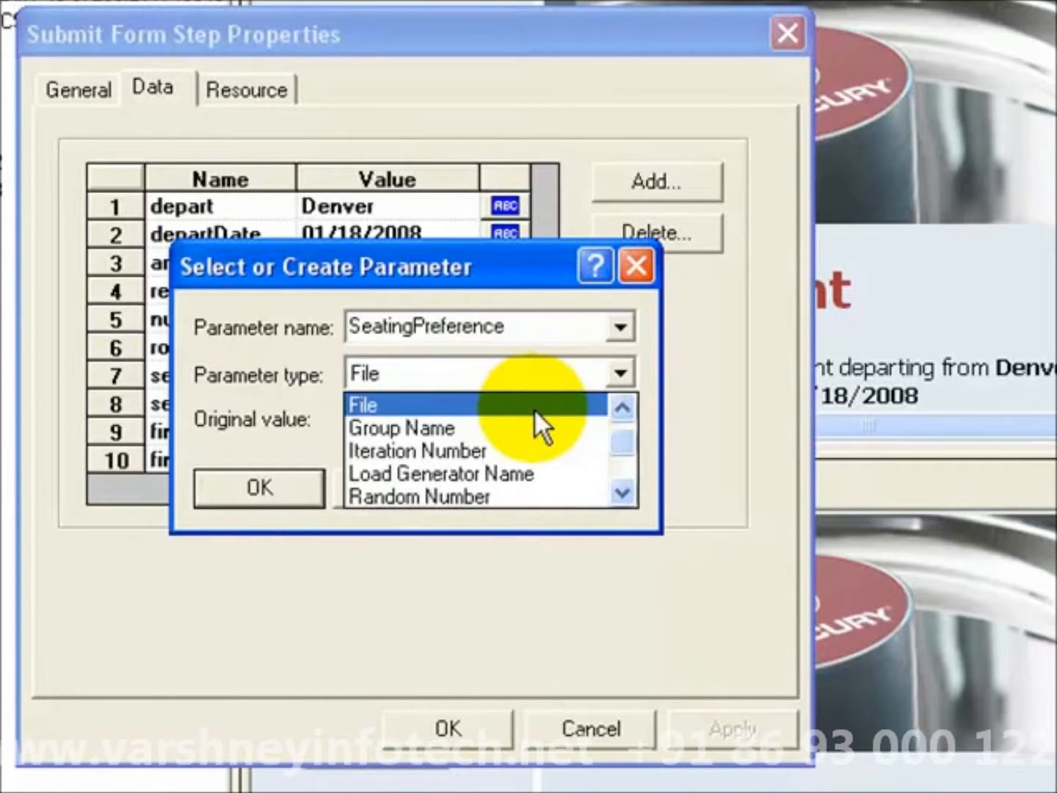
pyautogui.moveTo(628, 432); pyautogui.dragTo(626, 446)
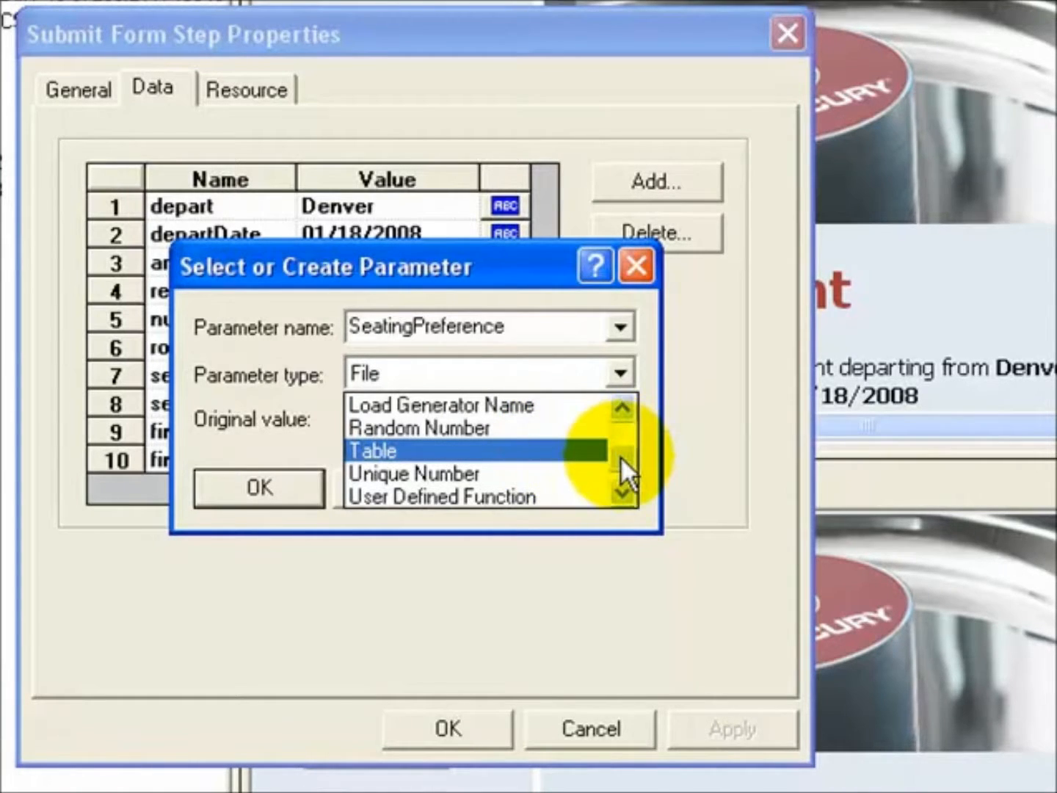
pyautogui.moveTo(620, 456)
pyautogui.mouseDown()
pyautogui.moveTo(621, 484)
pyautogui.moveTo(620, 446)
pyautogui.mouseUp()
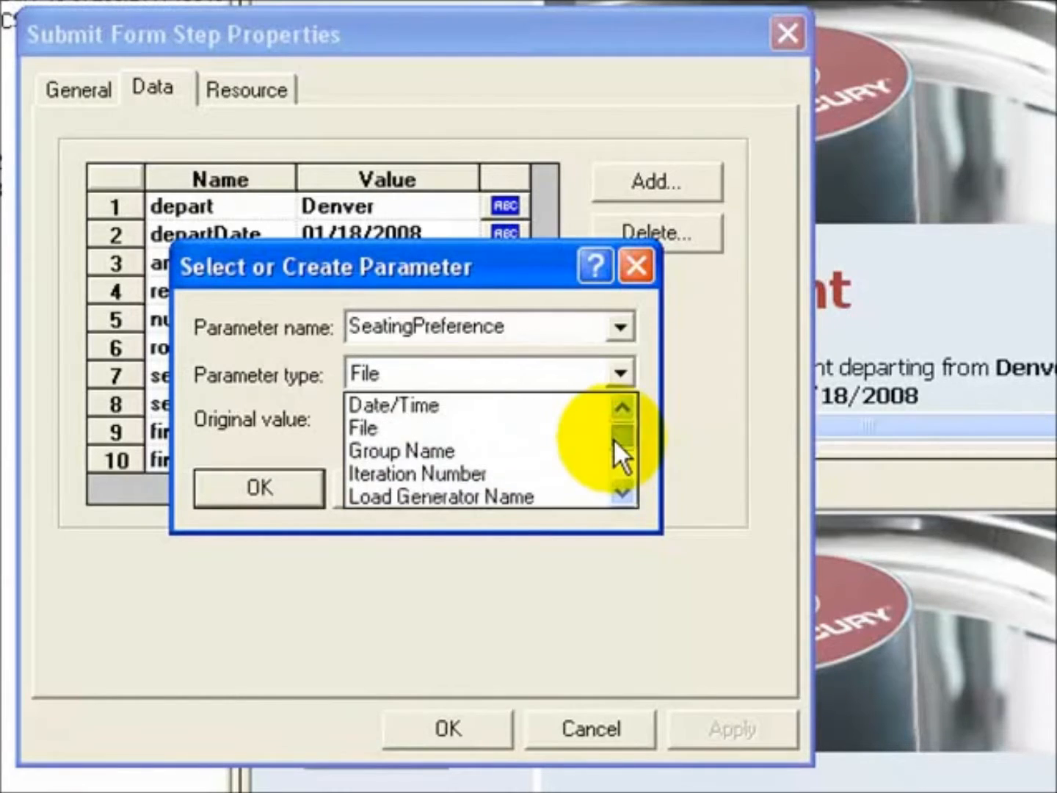
pyautogui.click(542, 426)
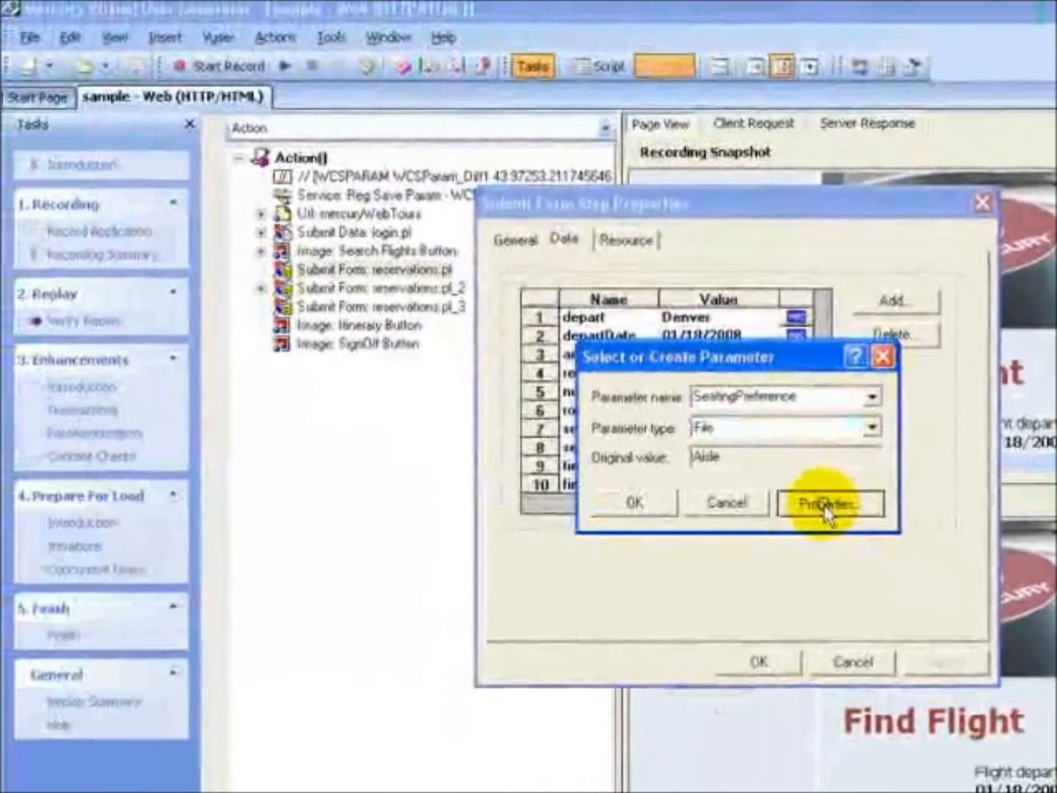
pyautogui.click(547, 488)
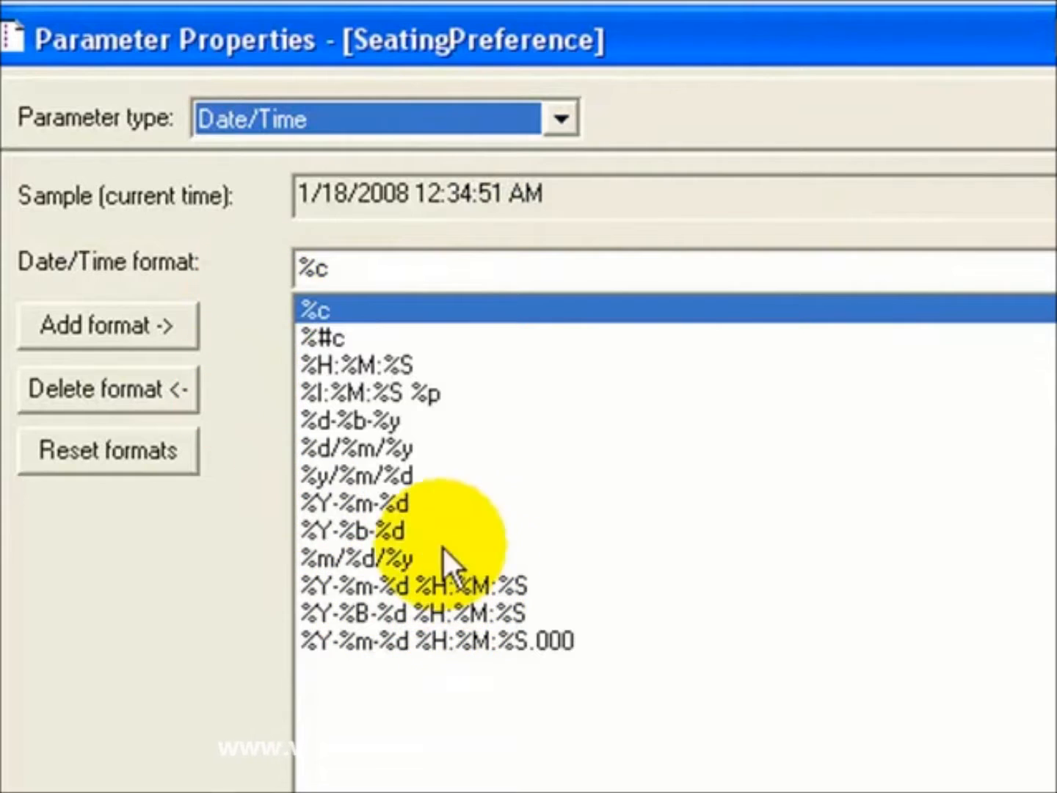
# - Try out several Date/Time formats and the Random Number and User Defined Function types for the SeatingPreference parameter
pyautogui.click(384, 529)
pyautogui.click(419, 641)
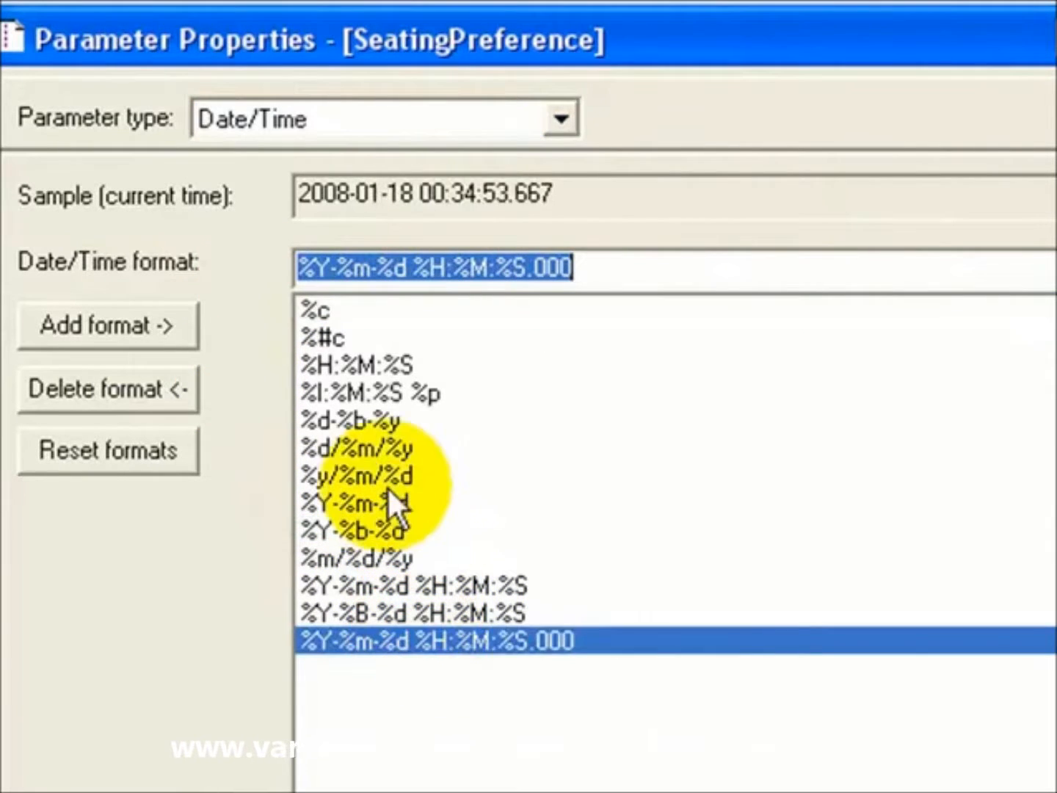
pyautogui.click(370, 475)
pyautogui.click(367, 393)
pyautogui.click(533, 132)
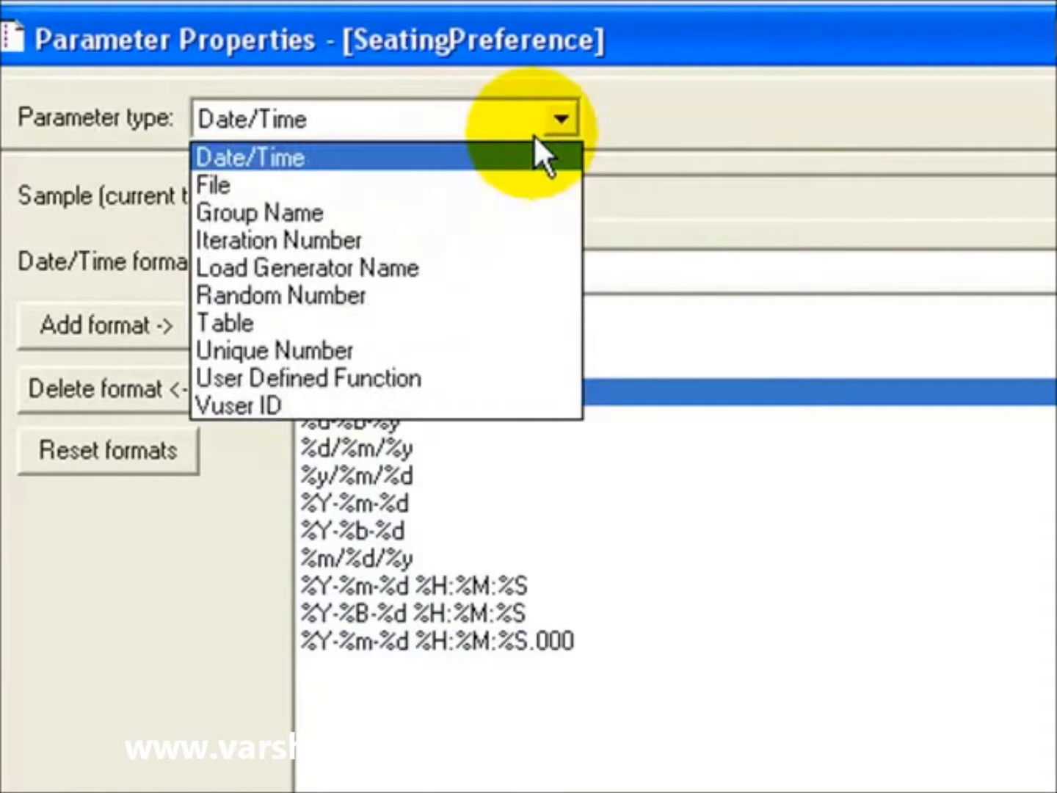
pyautogui.click(506, 294)
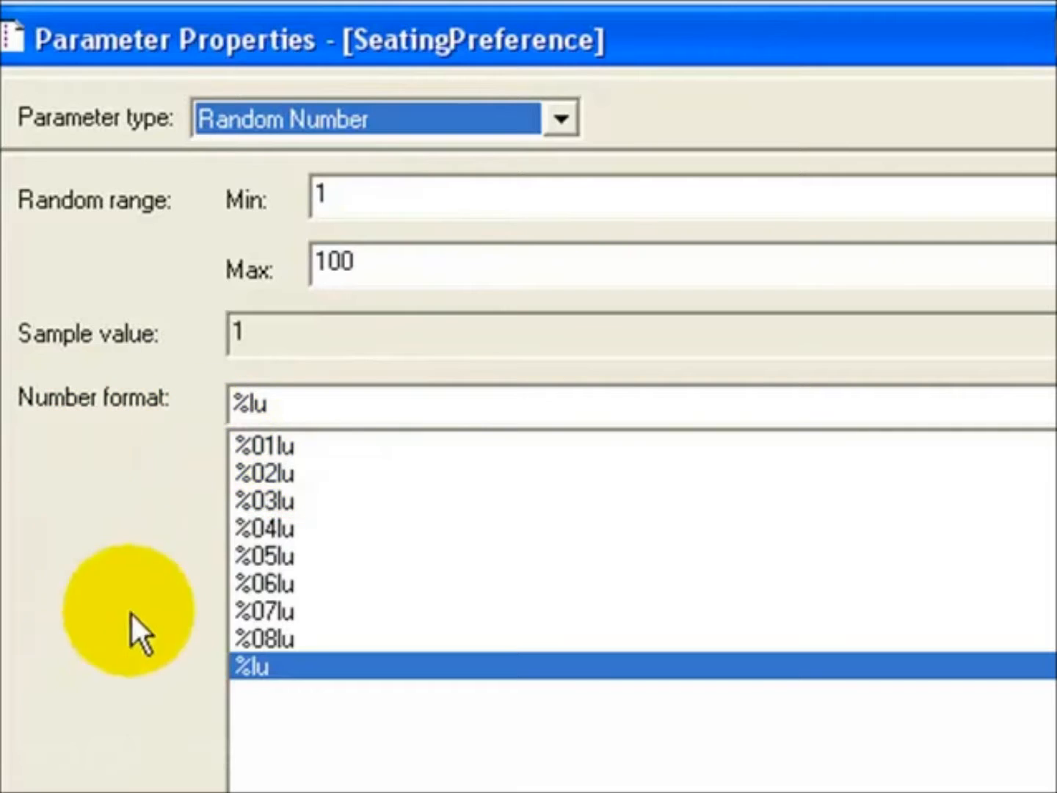
pyautogui.click(445, 115)
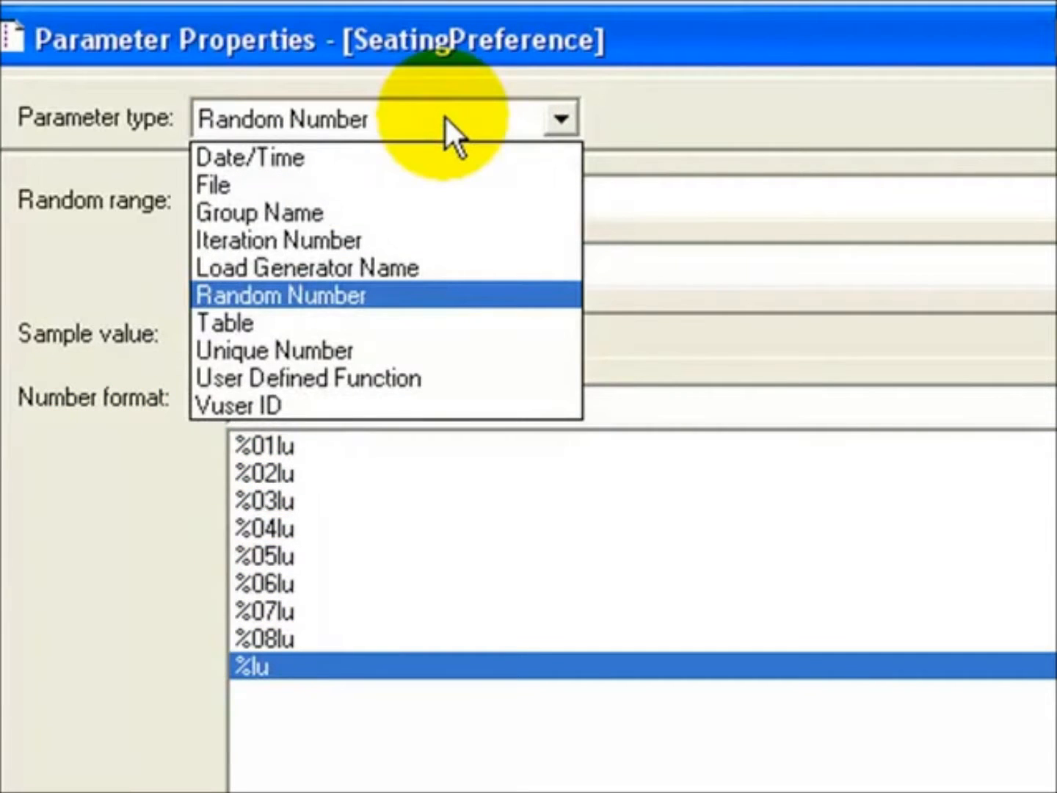
pyautogui.click(419, 377)
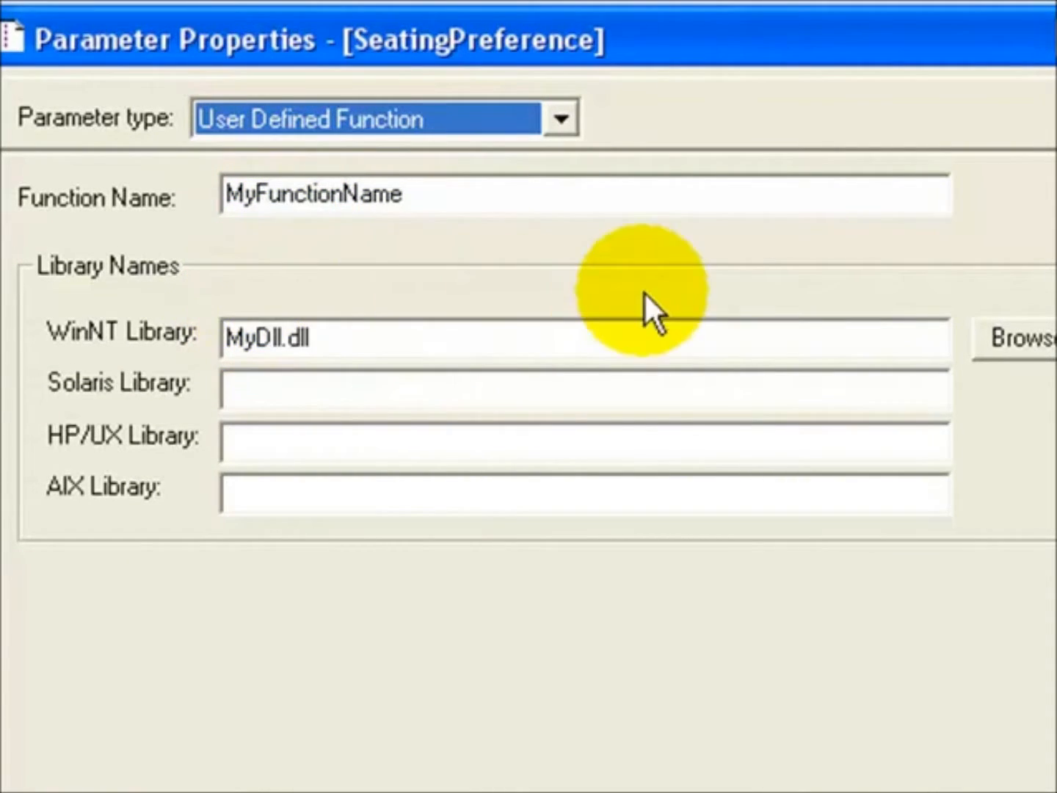
# - Set the SeatingPreference parameter type to File and create its data table file SeatingPreference.dat
pyautogui.click(556, 122)
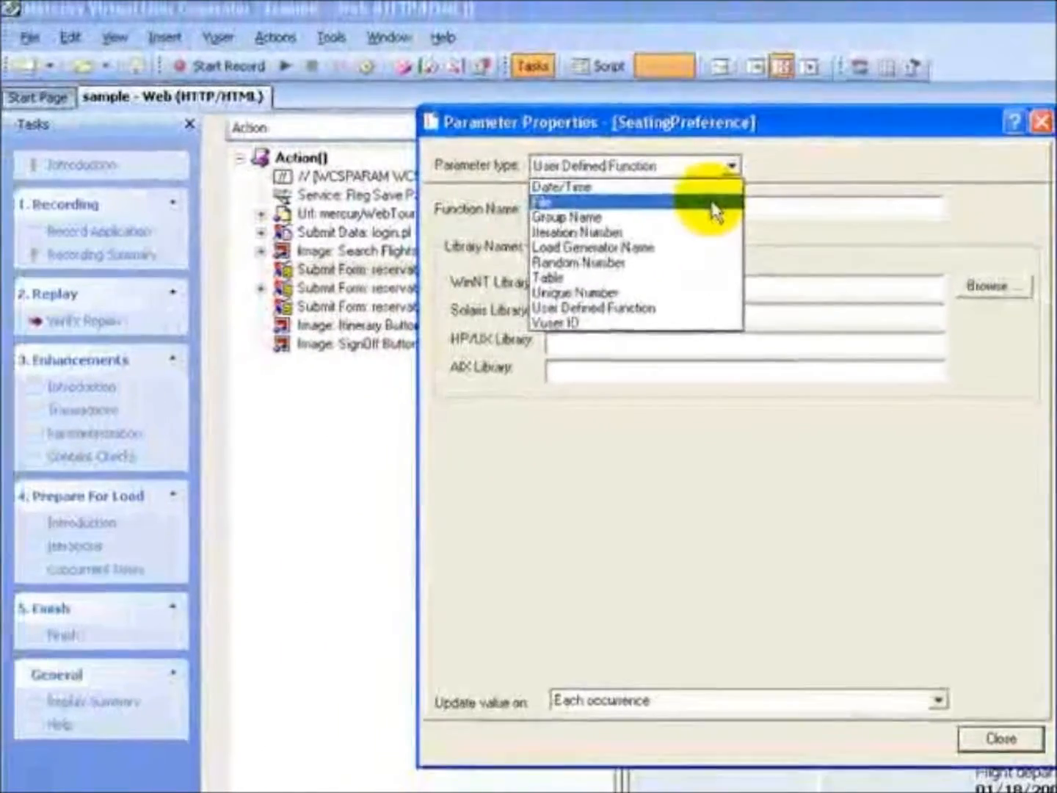
pyautogui.click(711, 203)
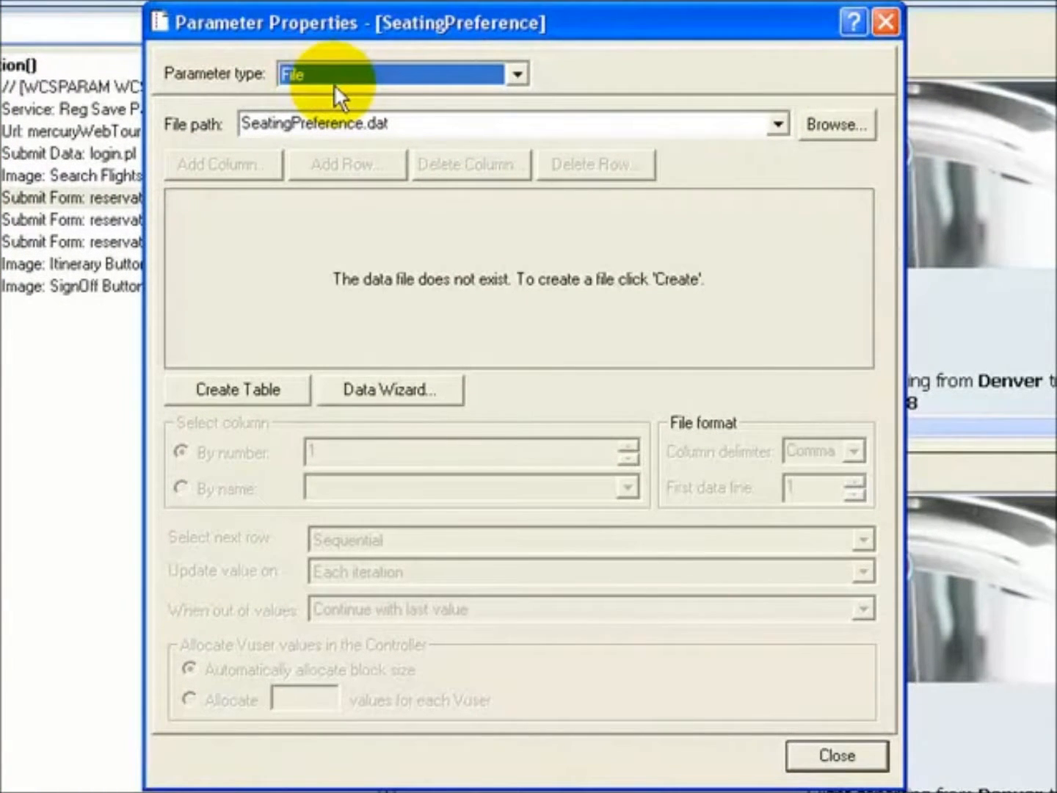
pyautogui.click(242, 393)
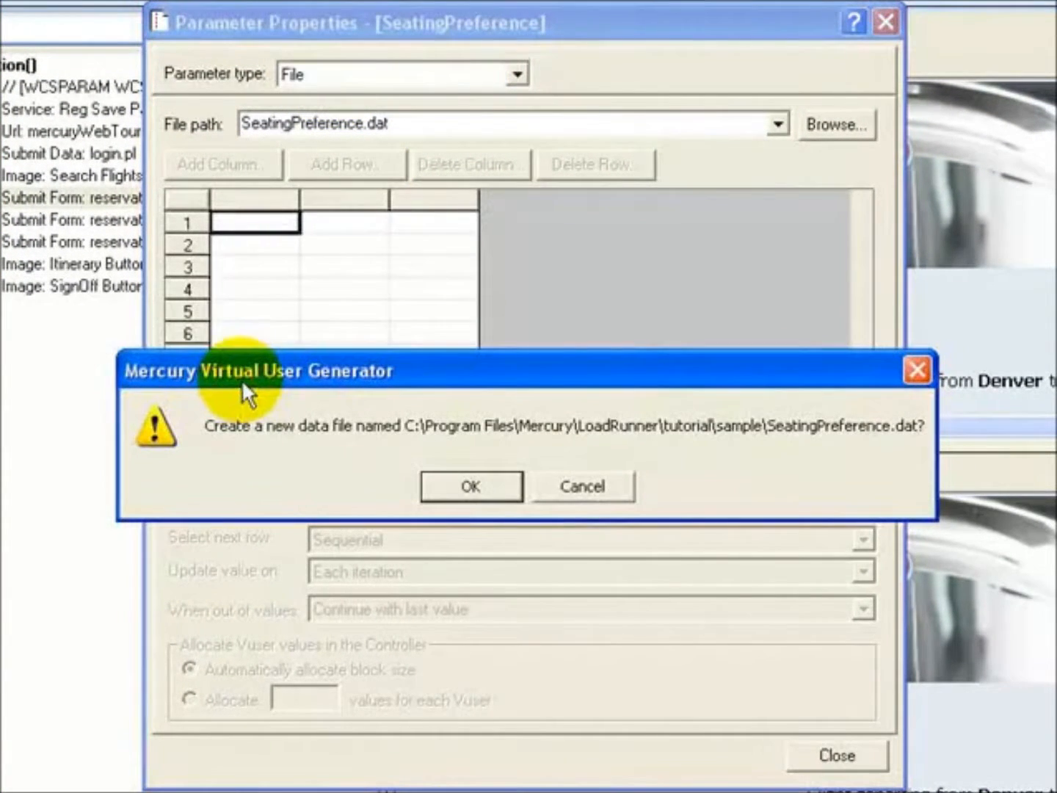
pyautogui.moveTo(271, 371); pyautogui.dragTo(263, 79)
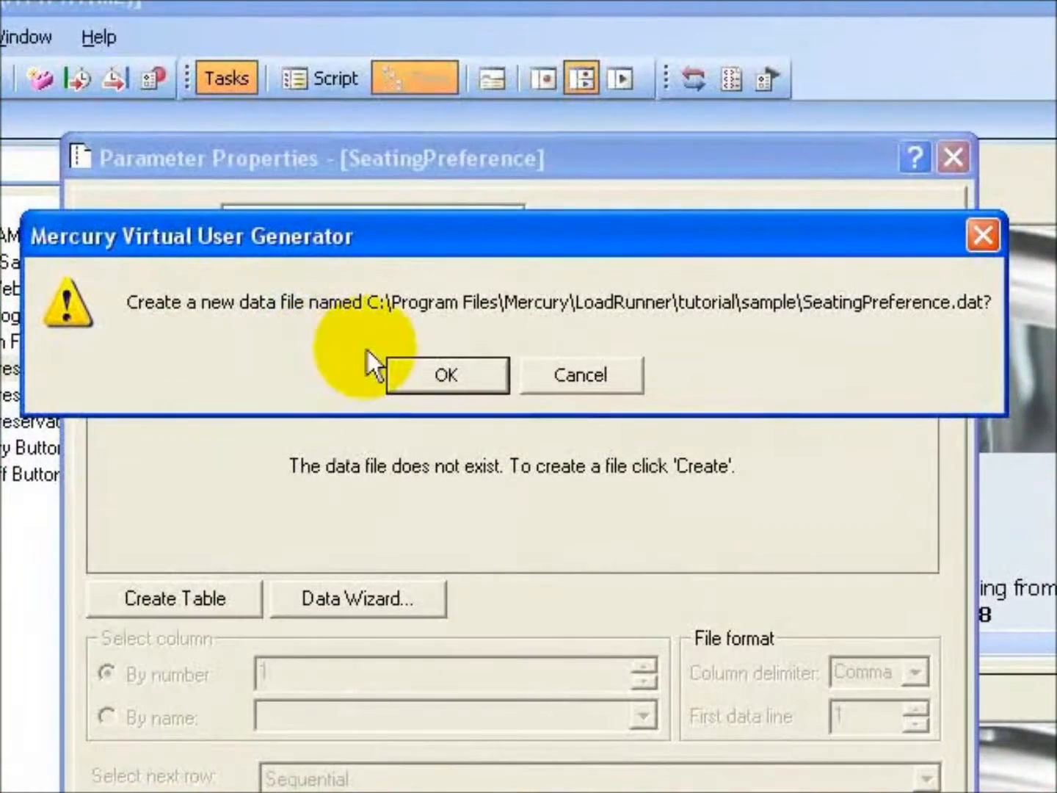
pyautogui.click(466, 373)
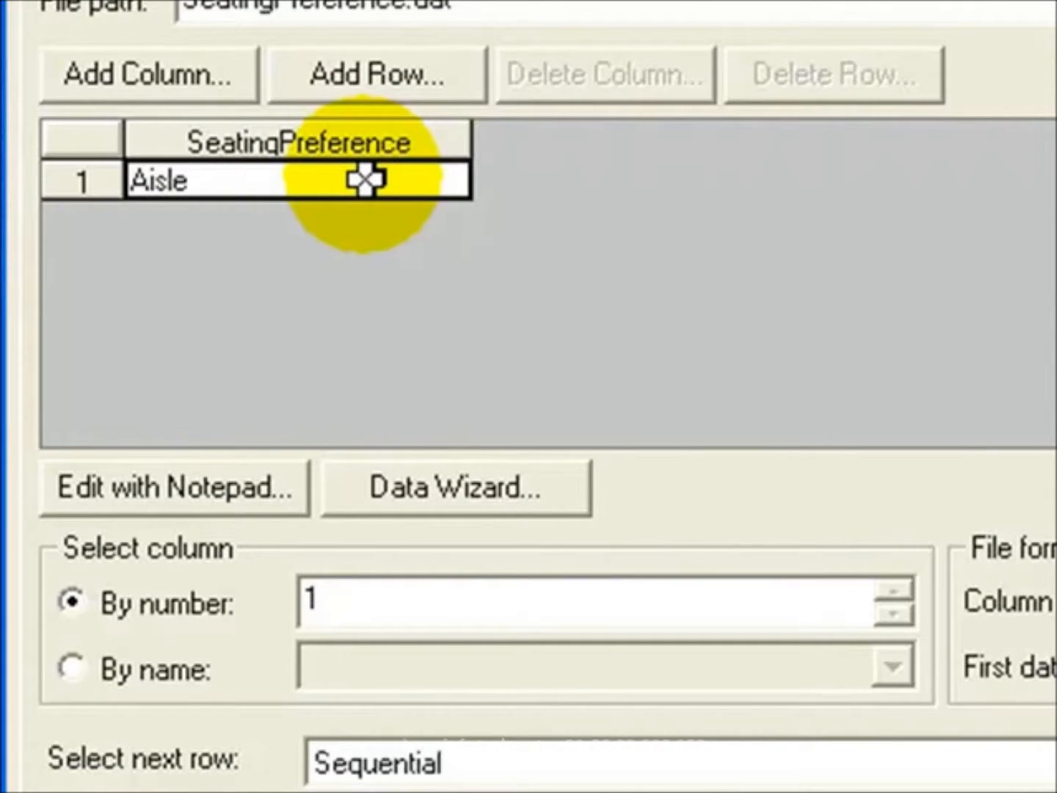
# - Add two rows below Aisle in the SeatingPreference table with the values Window and None
pyautogui.click(371, 82)
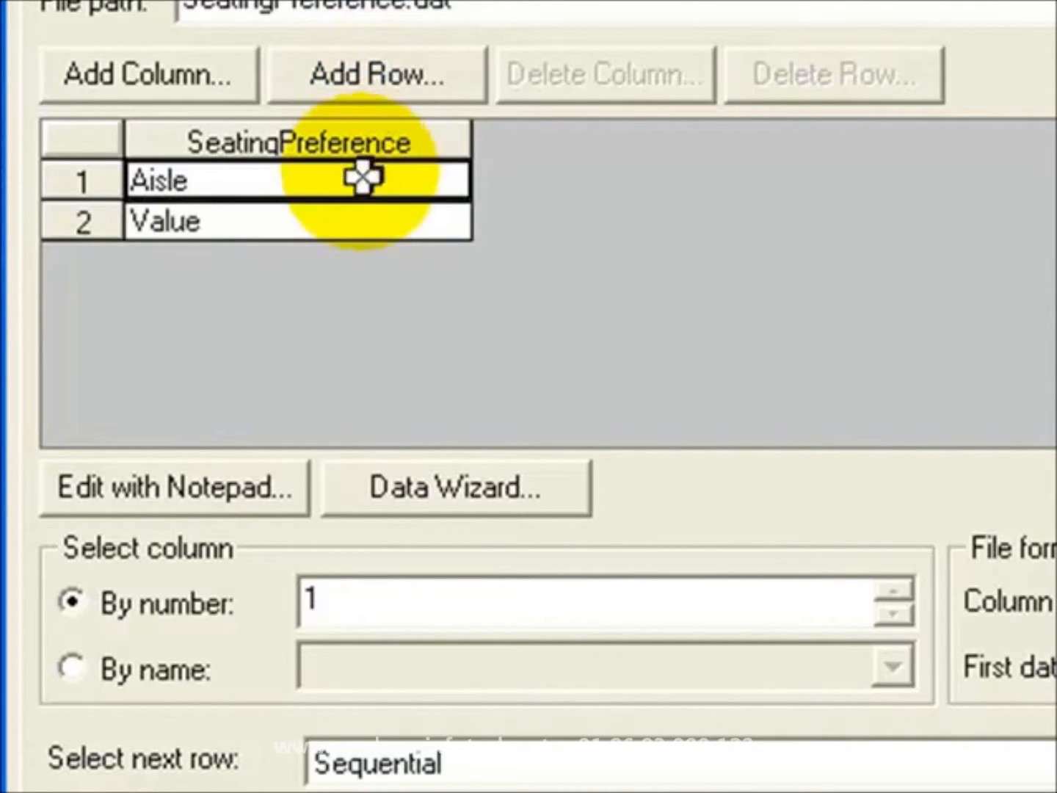
pyautogui.click(347, 222)
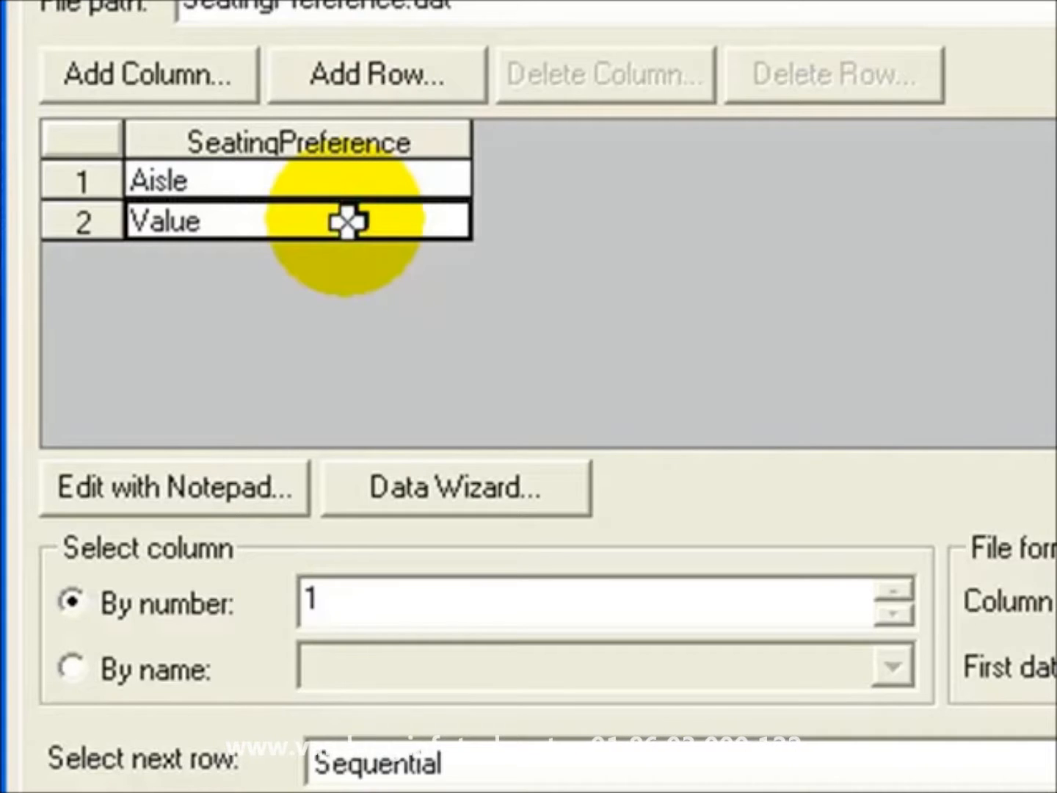
pyautogui.press('BackSpace')
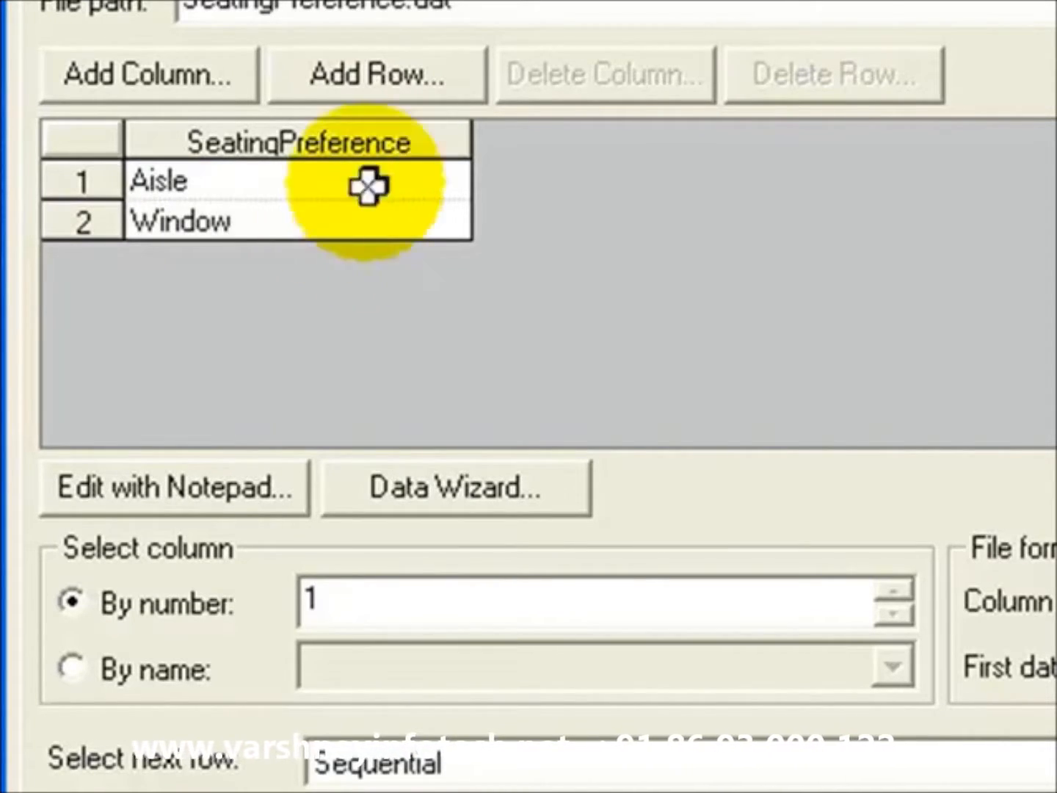
pyautogui.click(389, 87)
pyautogui.click(266, 265)
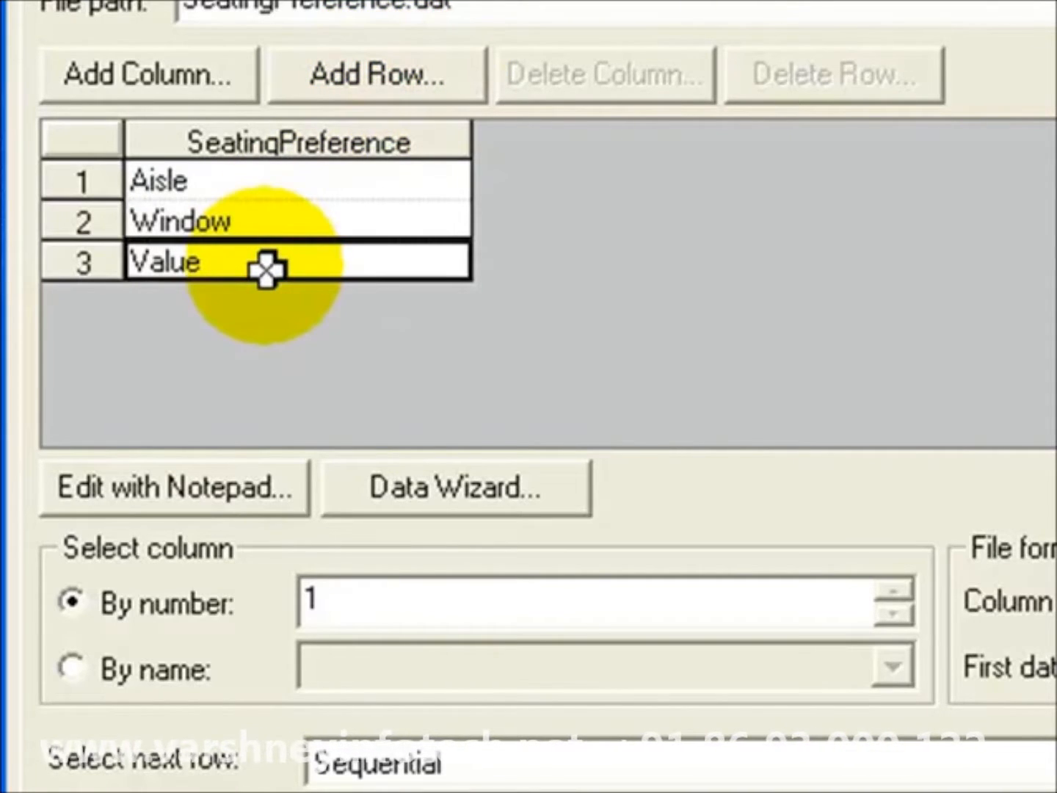
pyautogui.press('BackSpace')
pyautogui.press('BackSpace')
pyautogui.press('BackSpace')
pyautogui.press('BackSpace')
pyautogui.press('BackSpace')
pyautogui.write('None')
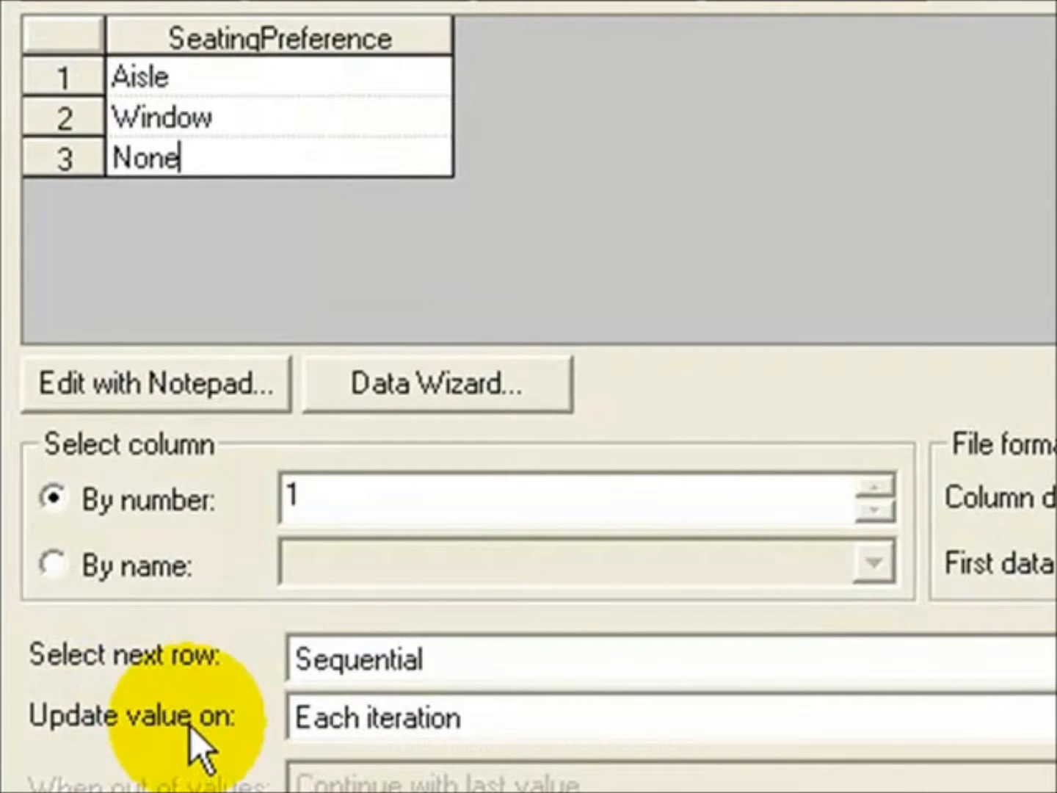
# - Set the parameter's next-row selection to Random and apply SeatingPreference to the seatPref field of the submit form step
pyautogui.click(374, 667)
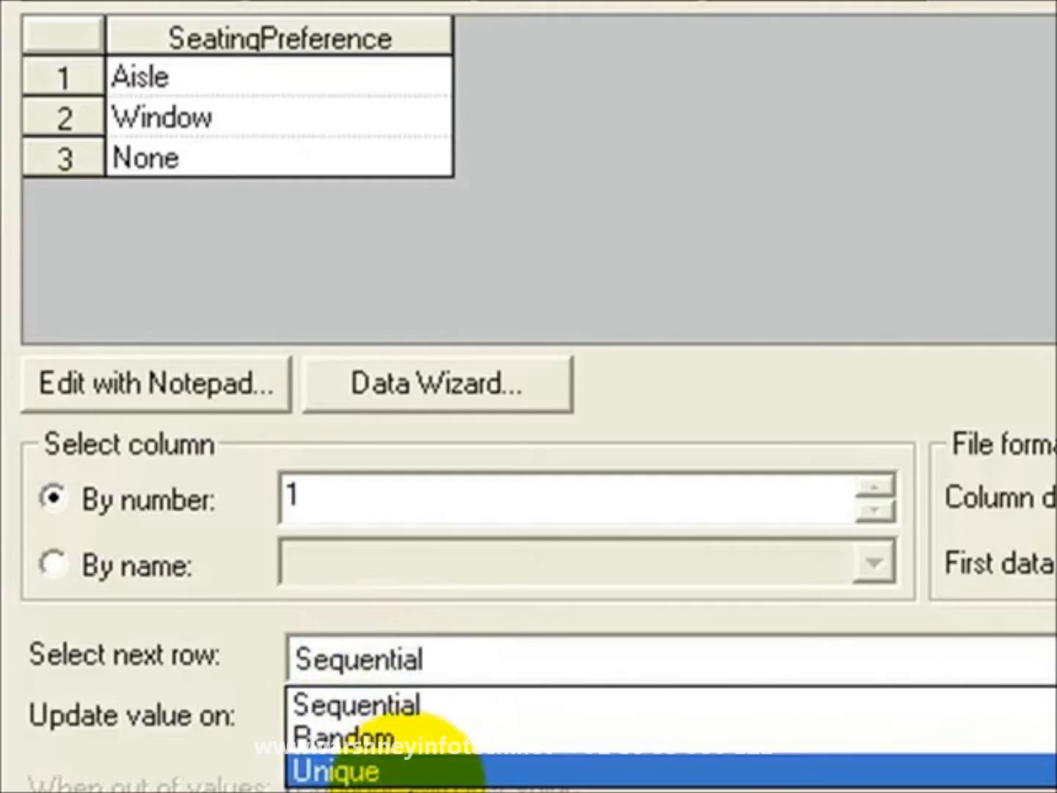
pyautogui.click(417, 743)
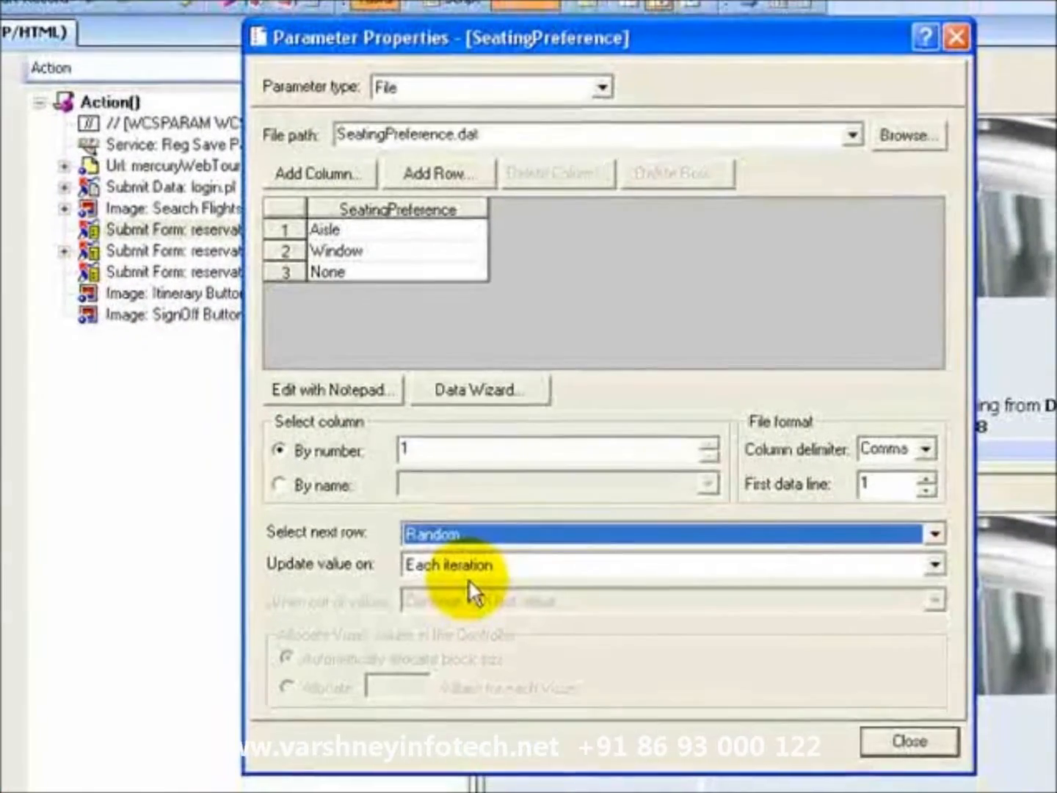
pyautogui.click(916, 739)
pyautogui.click(508, 499)
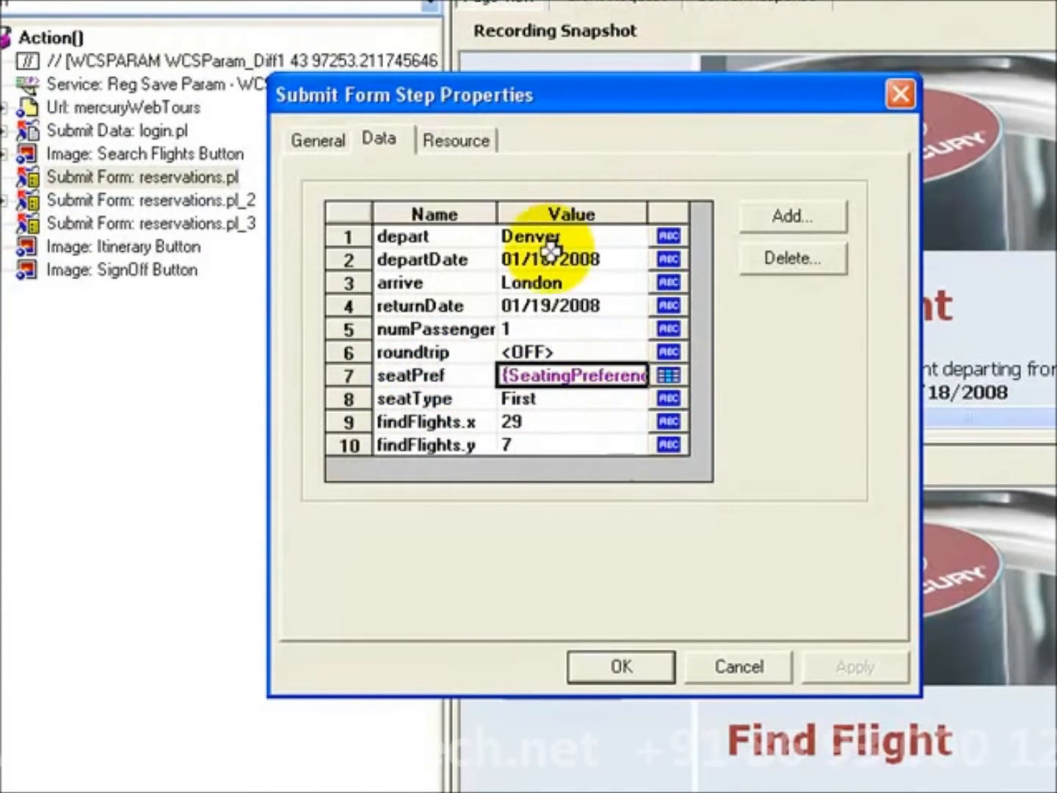
pyautogui.click(624, 659)
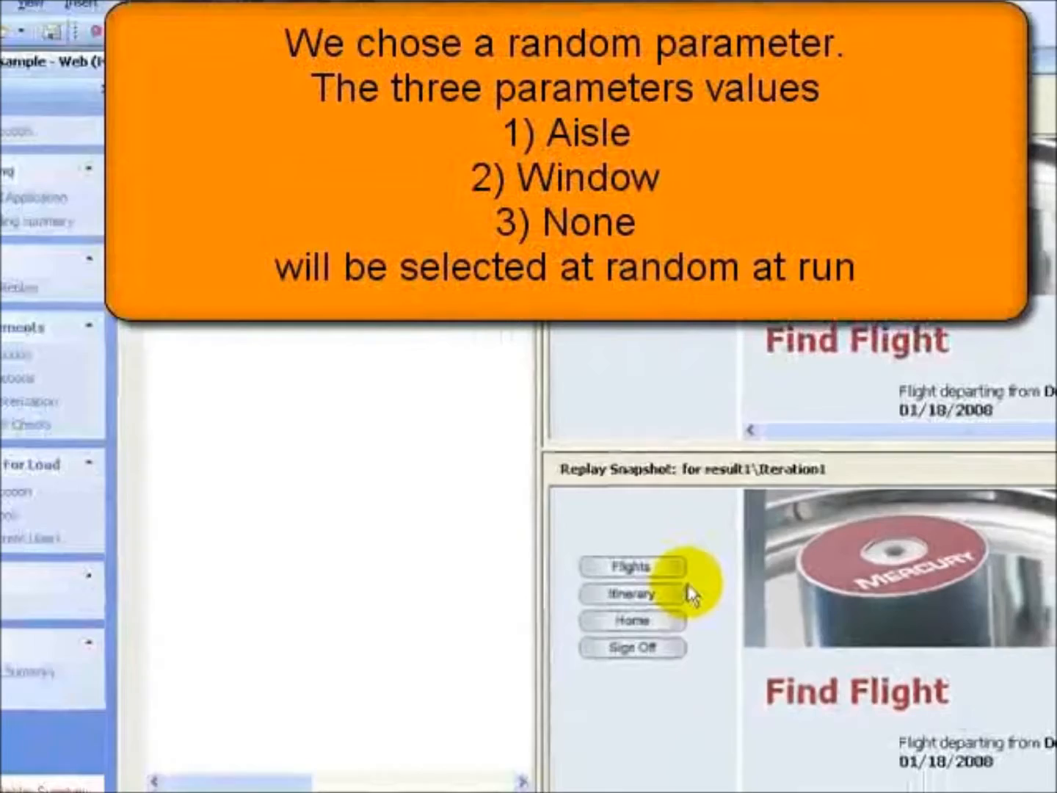
# - Replay the parameterized script, enlarge the replay log area and show the script view
pyautogui.click(27, 286)
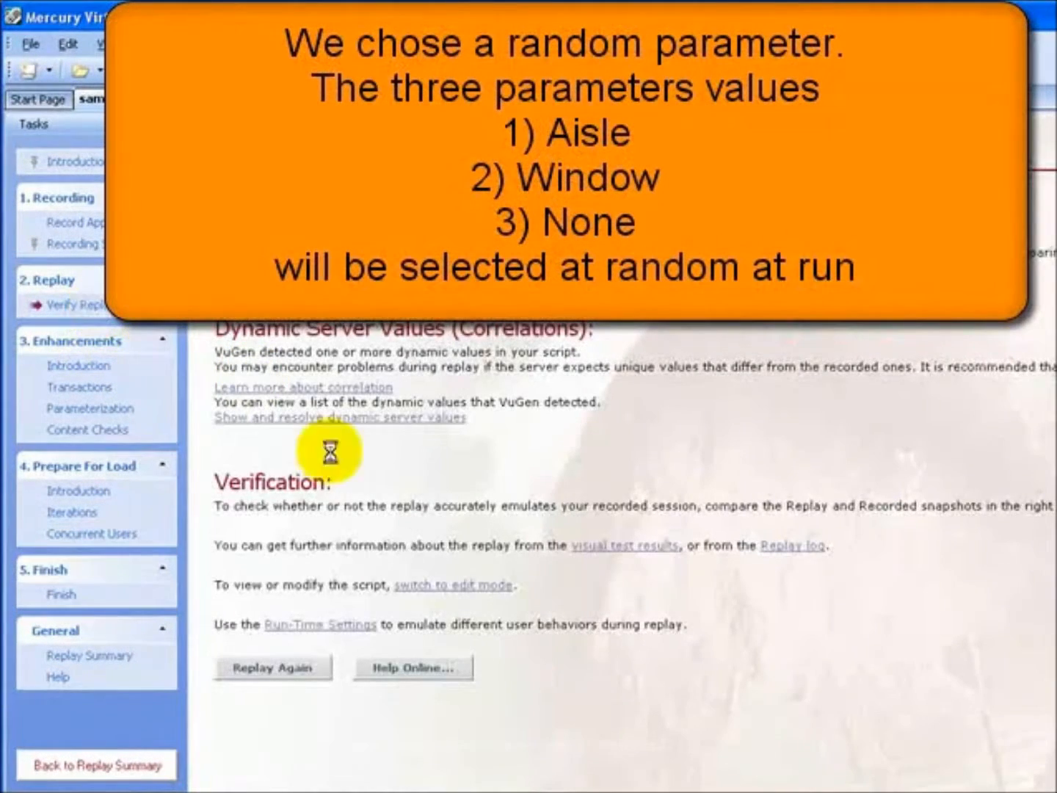
pyautogui.click(308, 698)
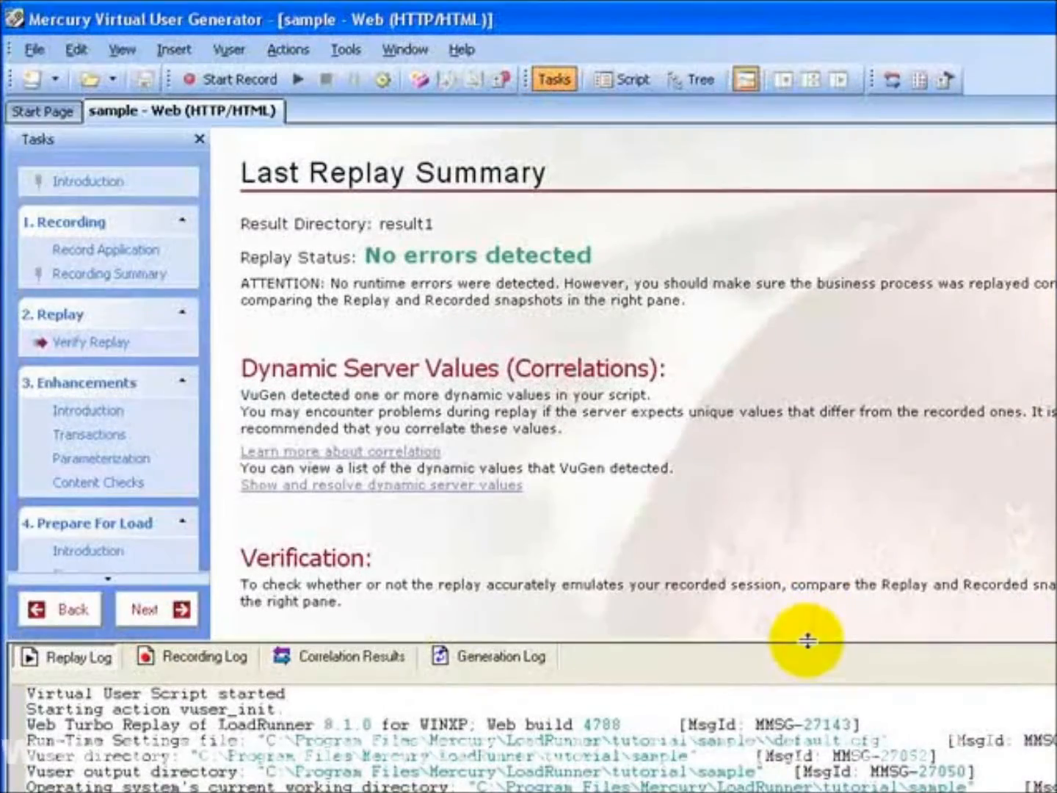
pyautogui.moveTo(808, 641); pyautogui.dragTo(736, 331)
pyautogui.click(619, 79)
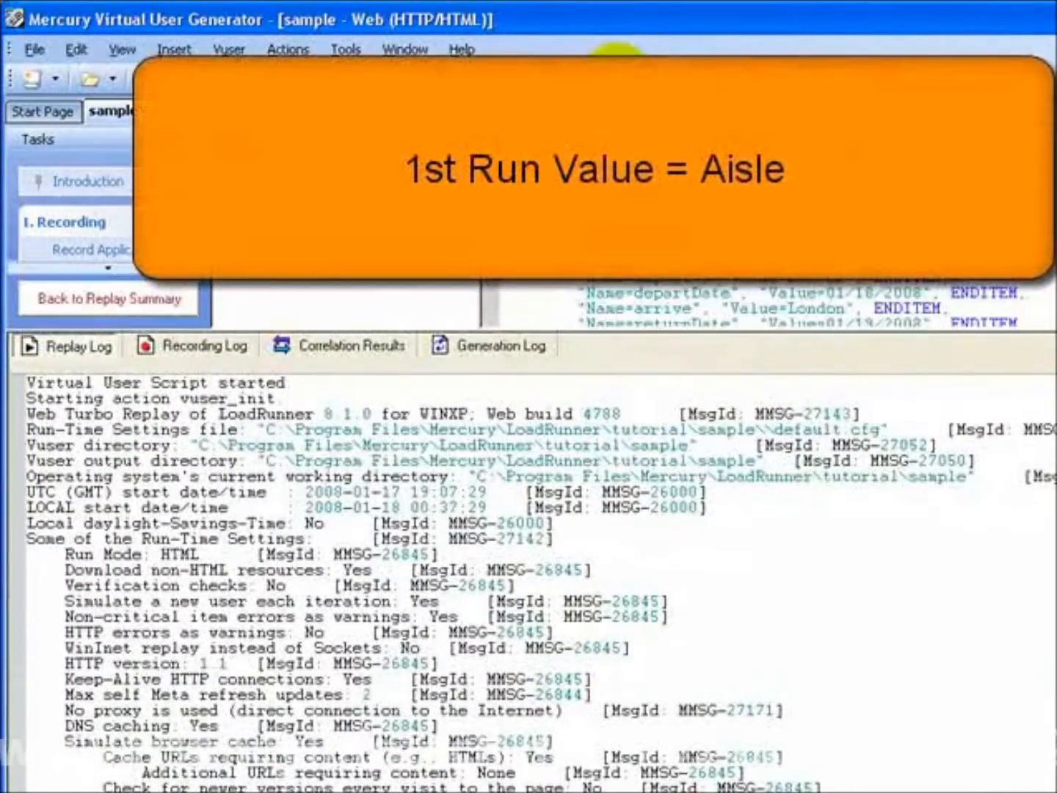
# - Search the replay log for "seatpref" and highlight the seatPref value Aisle
pyautogui.click(612, 557)
pyautogui.hotkey('ctrl', 'f')
pyautogui.write('seatpref')
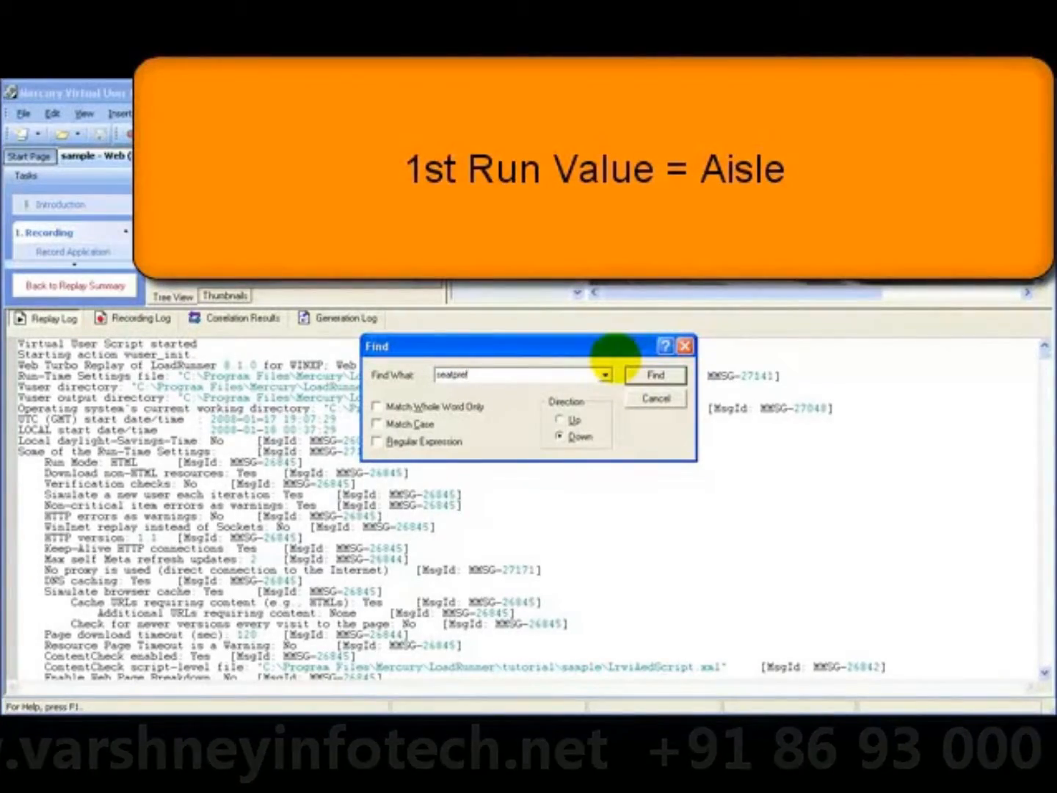
pyautogui.press('Return')
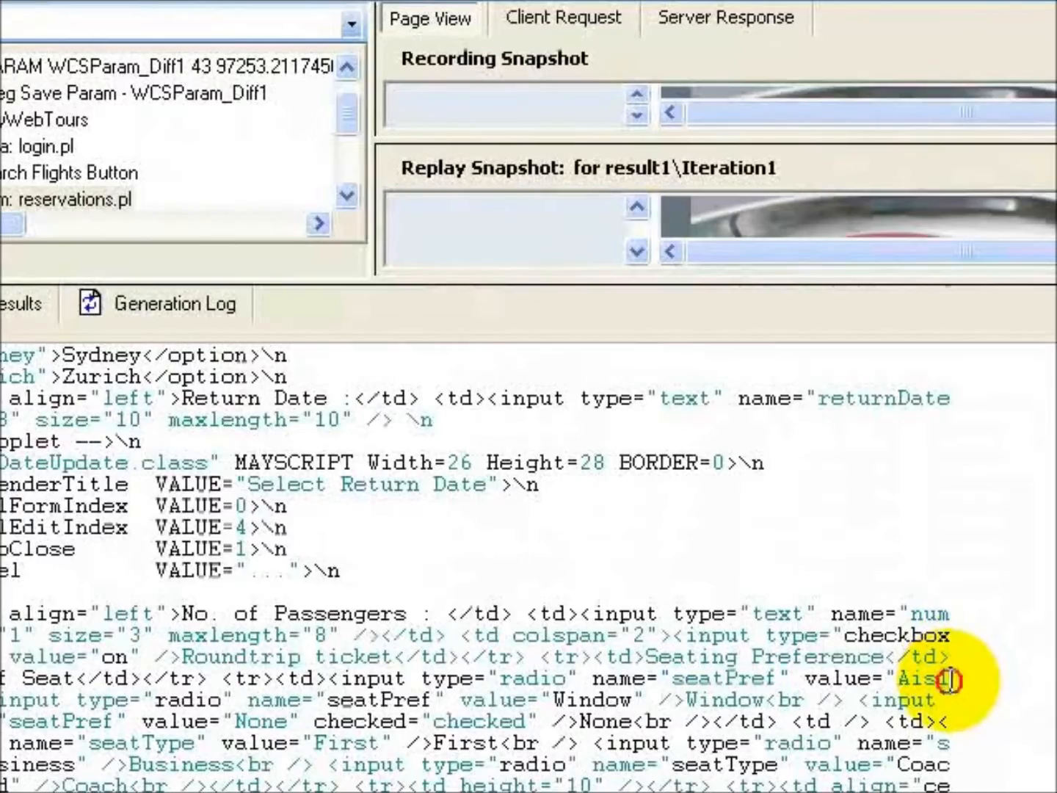
pyautogui.moveTo(950, 679); pyautogui.dragTo(874, 682)
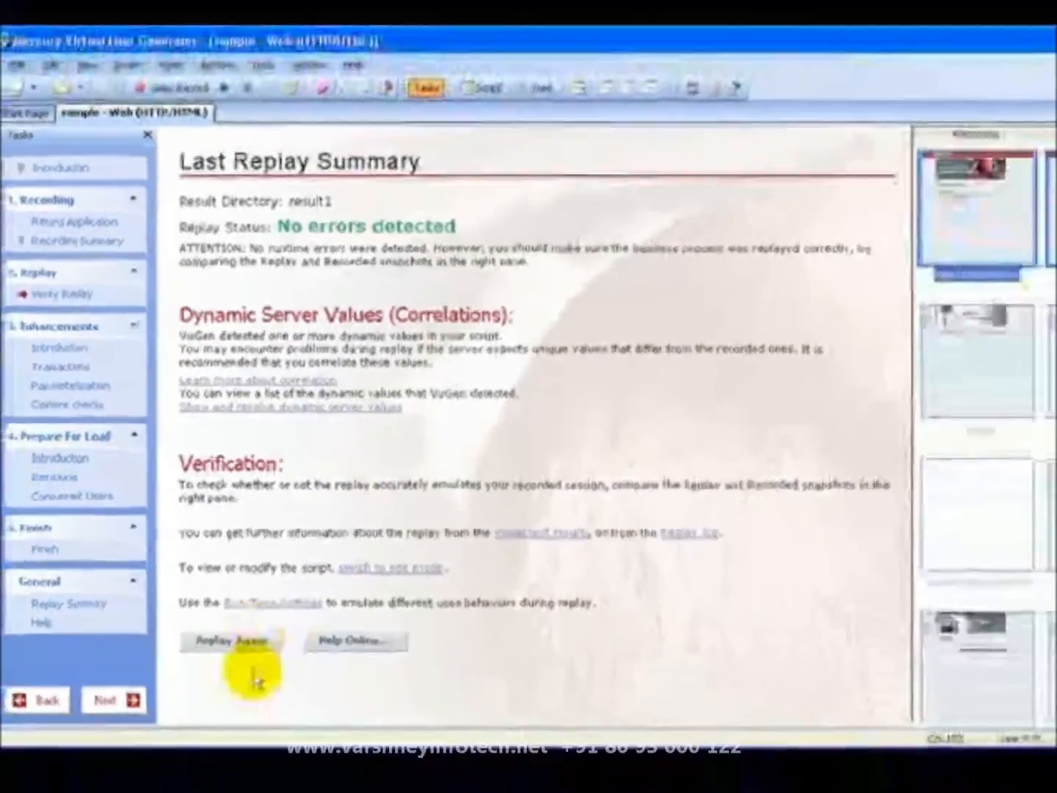
# - Replay the script once more, search the new replay log for "seatpref" and highlight the seatPref value Window
pyautogui.click(275, 683)
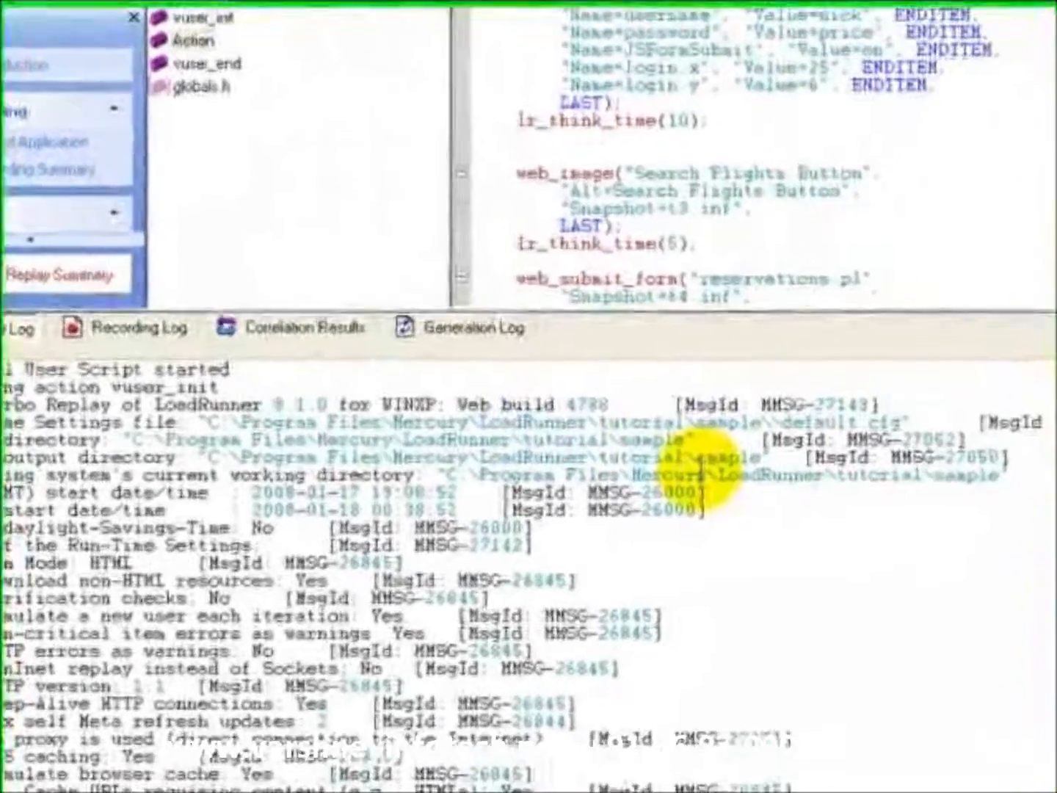
pyautogui.hotkey('ctrl', 'f')
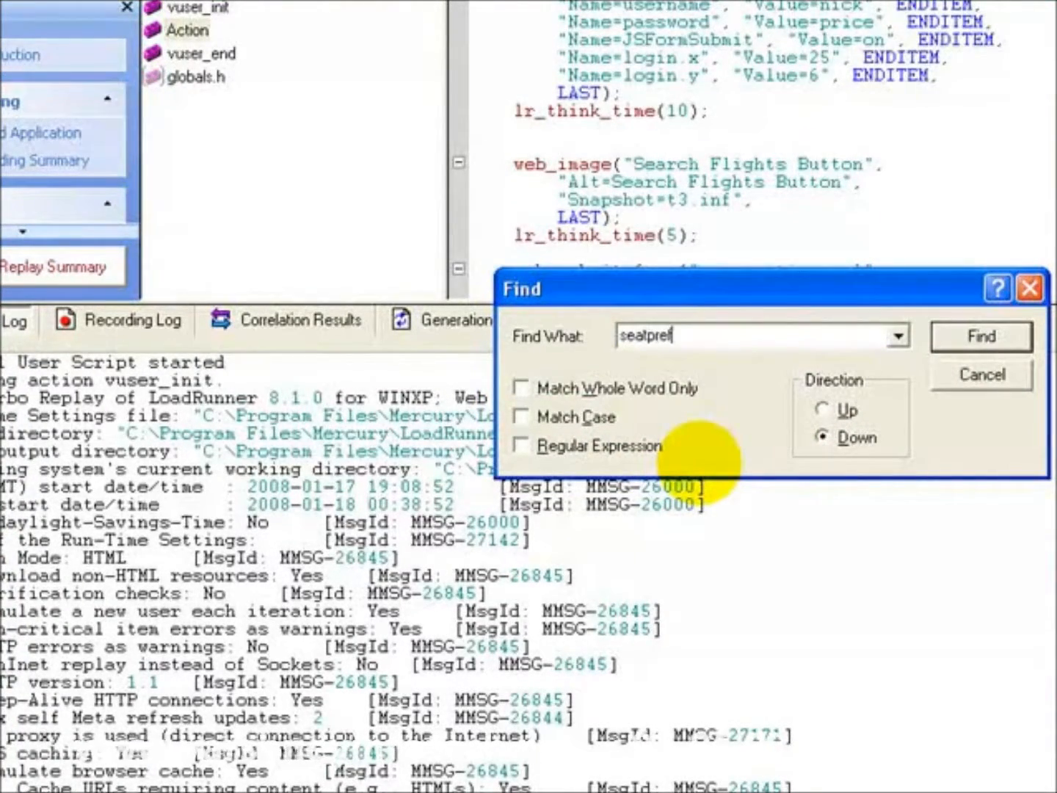
pyautogui.press('Return')
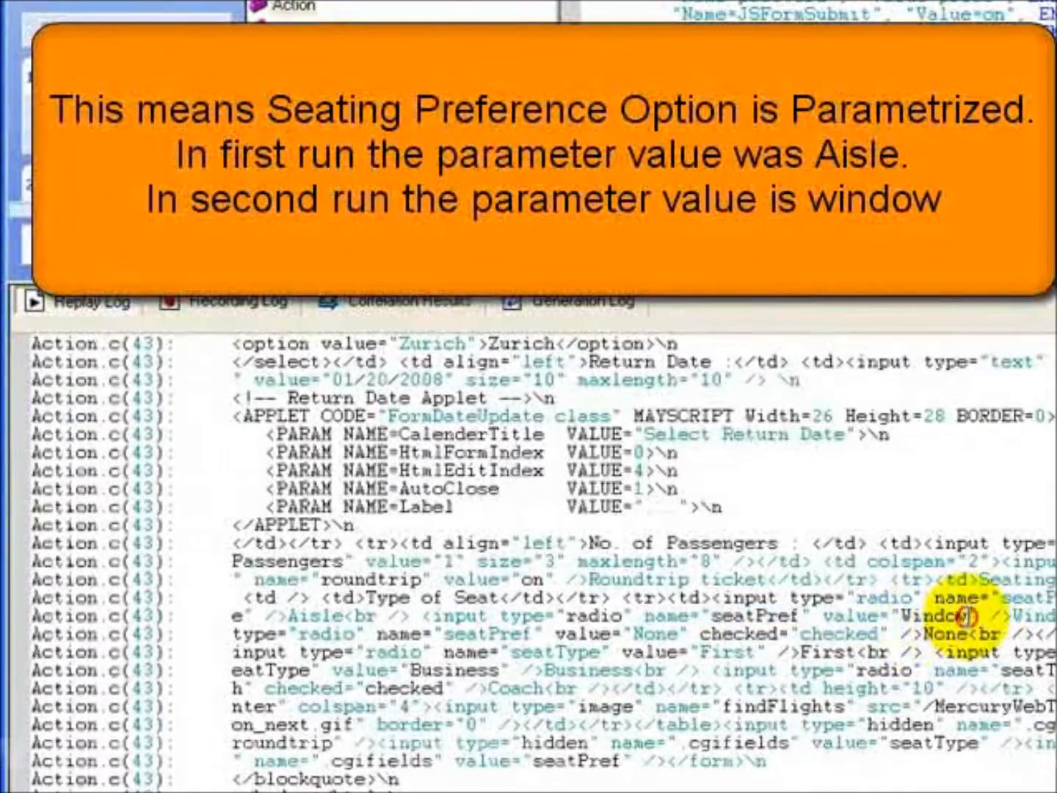
pyautogui.moveTo(961, 616); pyautogui.dragTo(726, 616)
pyautogui.moveTo(725, 615)
pyautogui.mouseDown()
pyautogui.moveTo(690, 617)
pyautogui.moveTo(710, 616)
pyautogui.mouseUp()
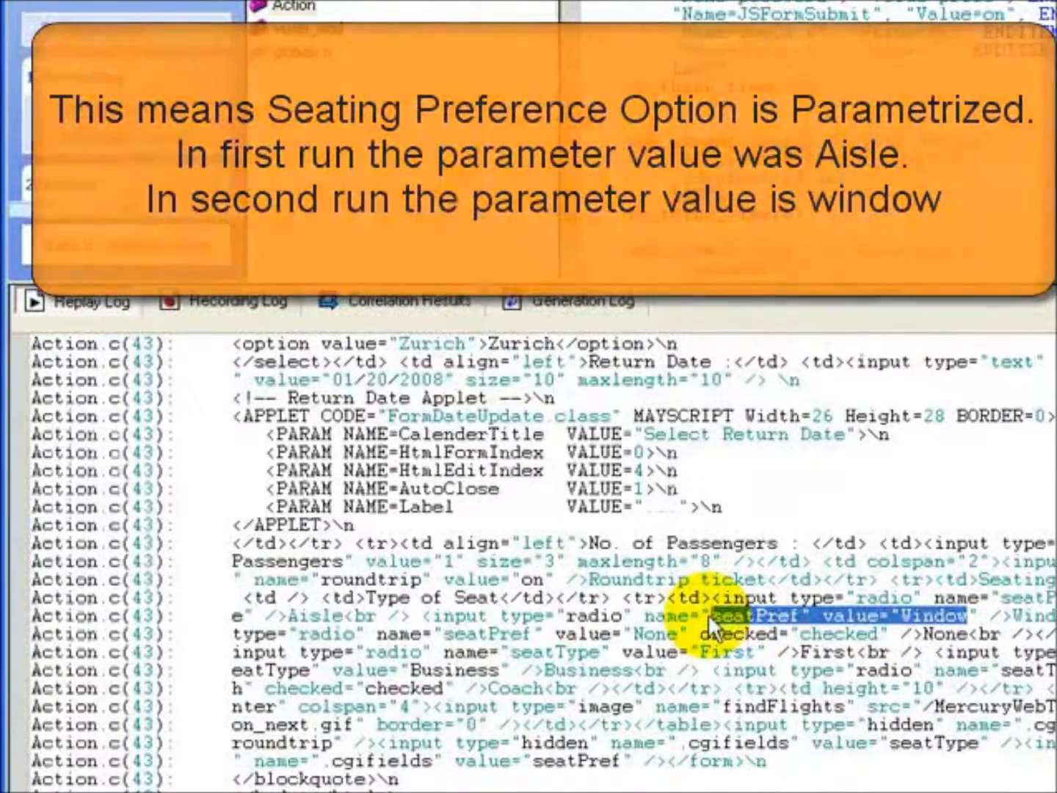